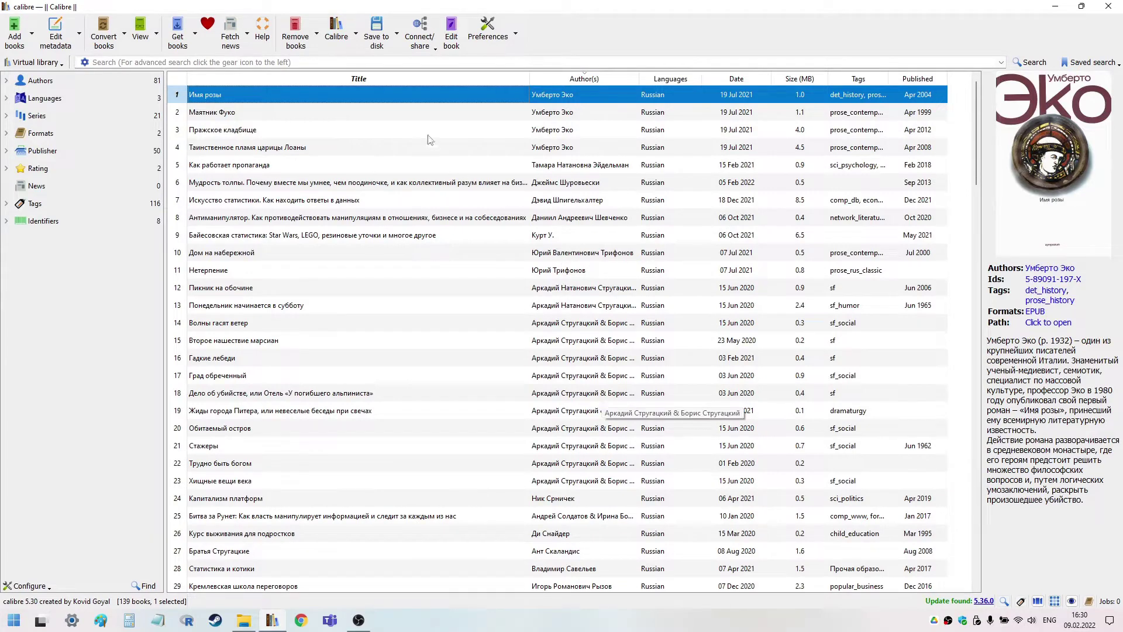
Step: Start an export of all calibre data with the Calibre library as the one to export
{"action": "left_click", "coordinate": [356, 36]}
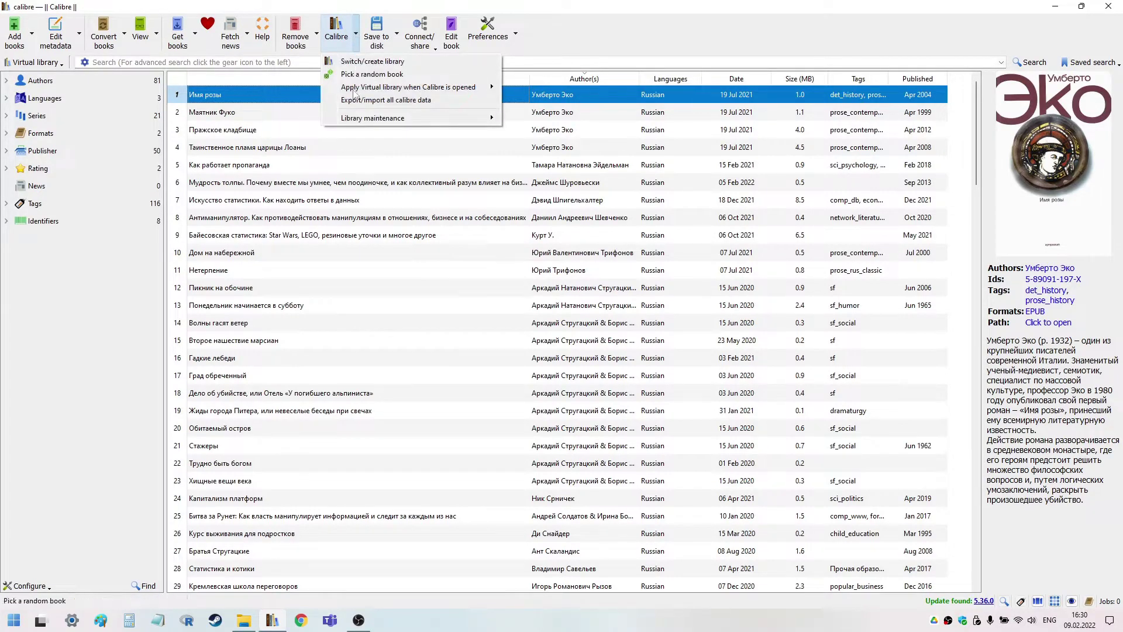
{"action": "left_click", "coordinate": [374, 100]}
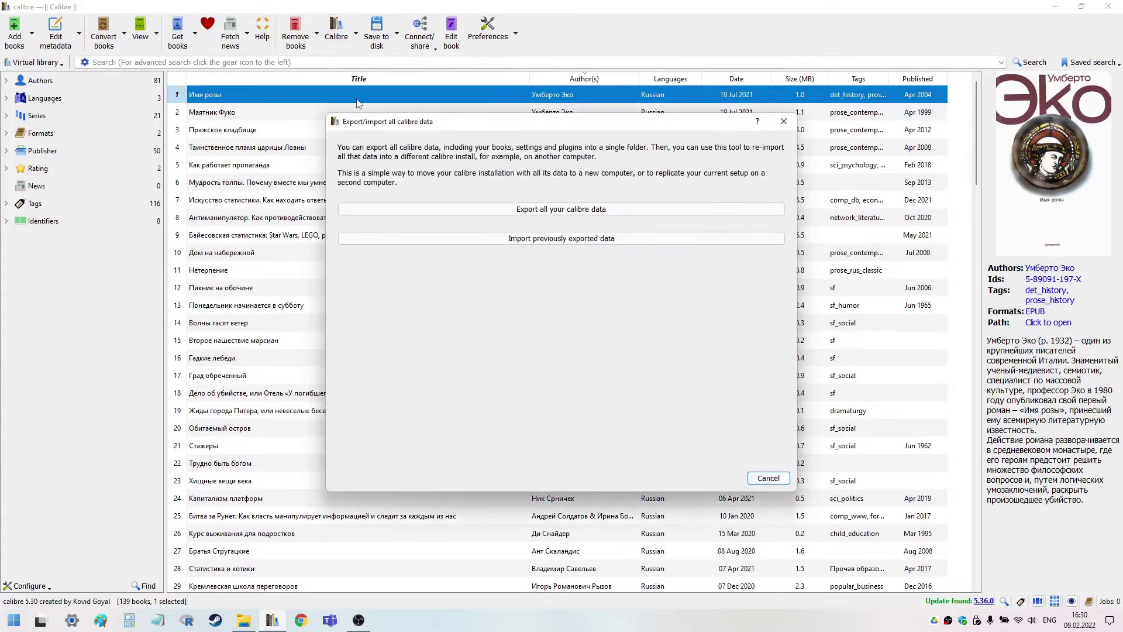
{"action": "left_click", "coordinate": [539, 210]}
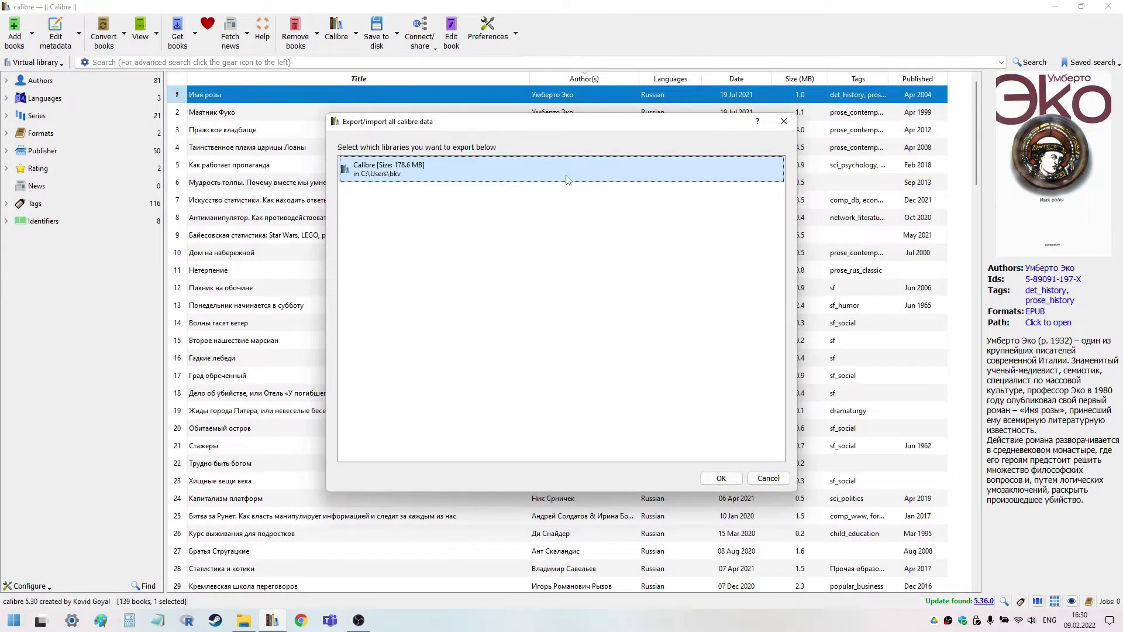
Step: Try to export the Calibre library directly to the root of USB drive D:
{"action": "left_click", "coordinate": [717, 478]}
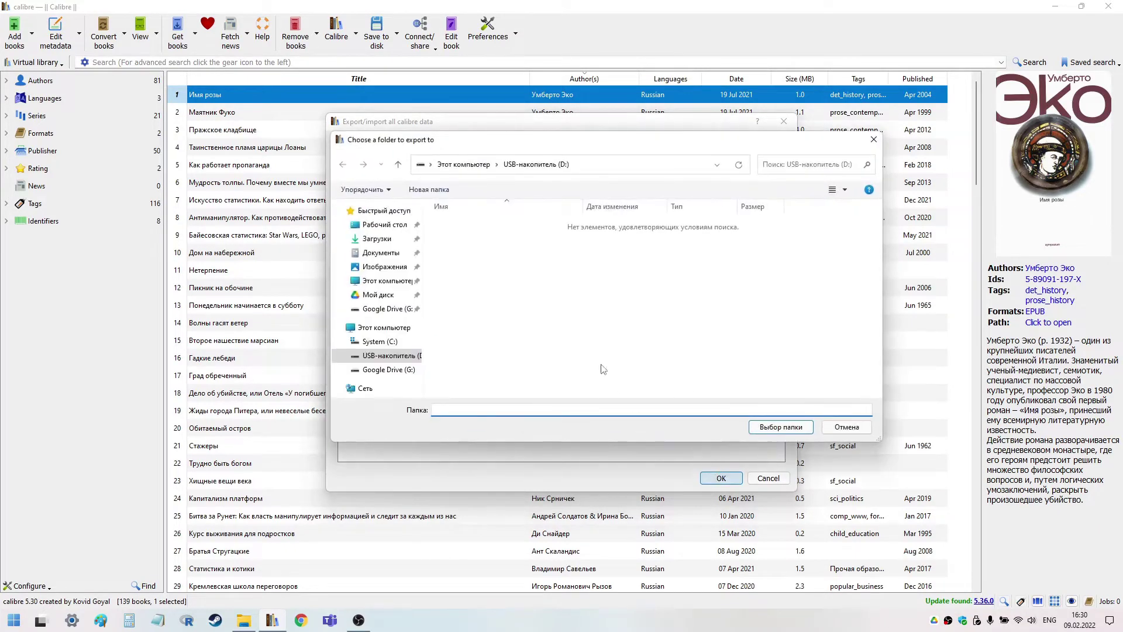
{"action": "left_click", "coordinate": [397, 361]}
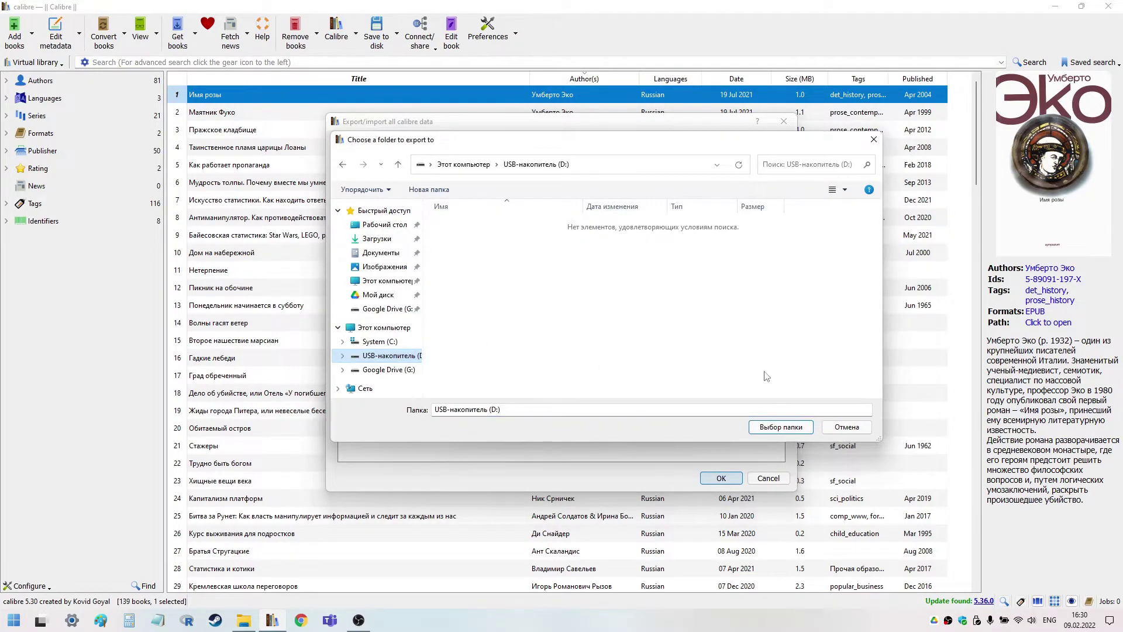
{"action": "left_click", "coordinate": [781, 431]}
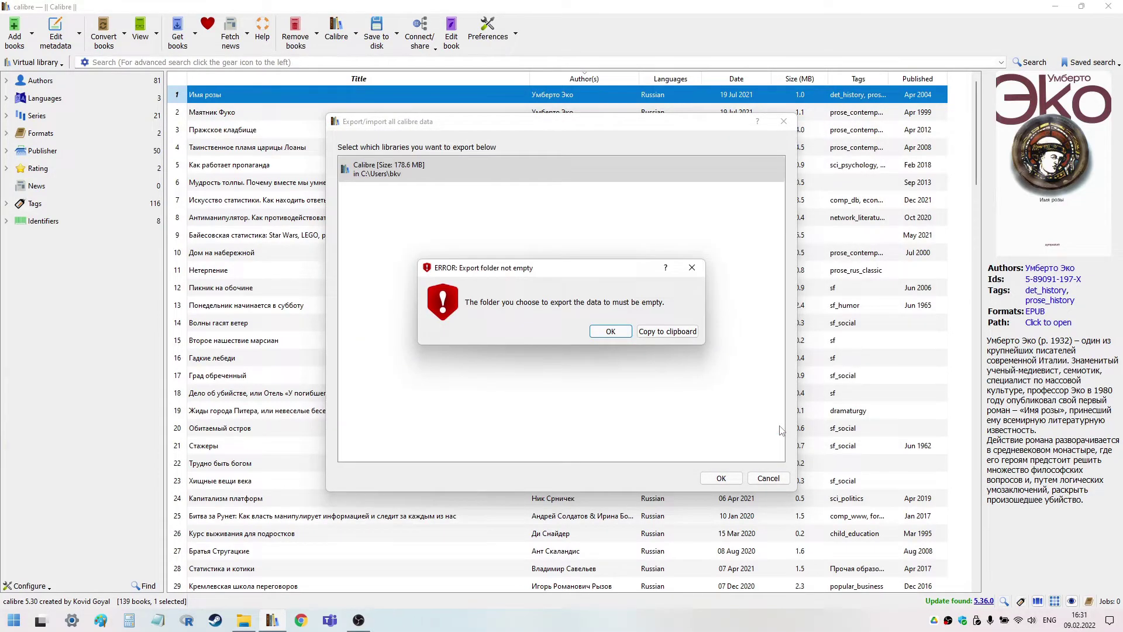
{"action": "left_click", "coordinate": [607, 332]}
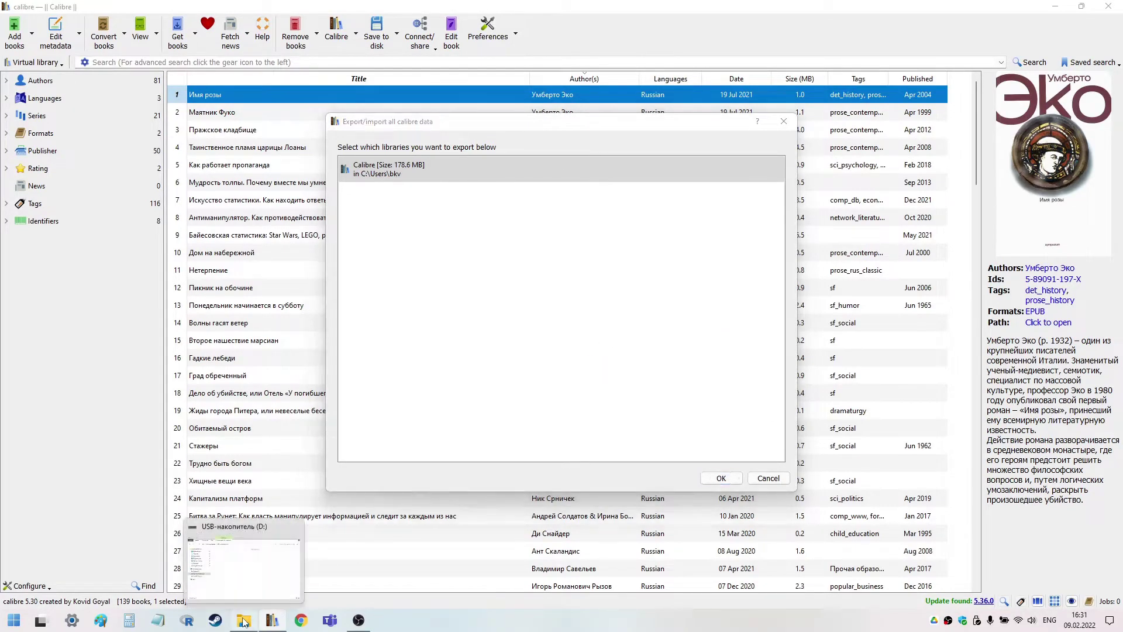
Step: Switch to File Explorer and create a folder named Calibre_save on USB drive D:
{"action": "left_click", "coordinate": [244, 620]}
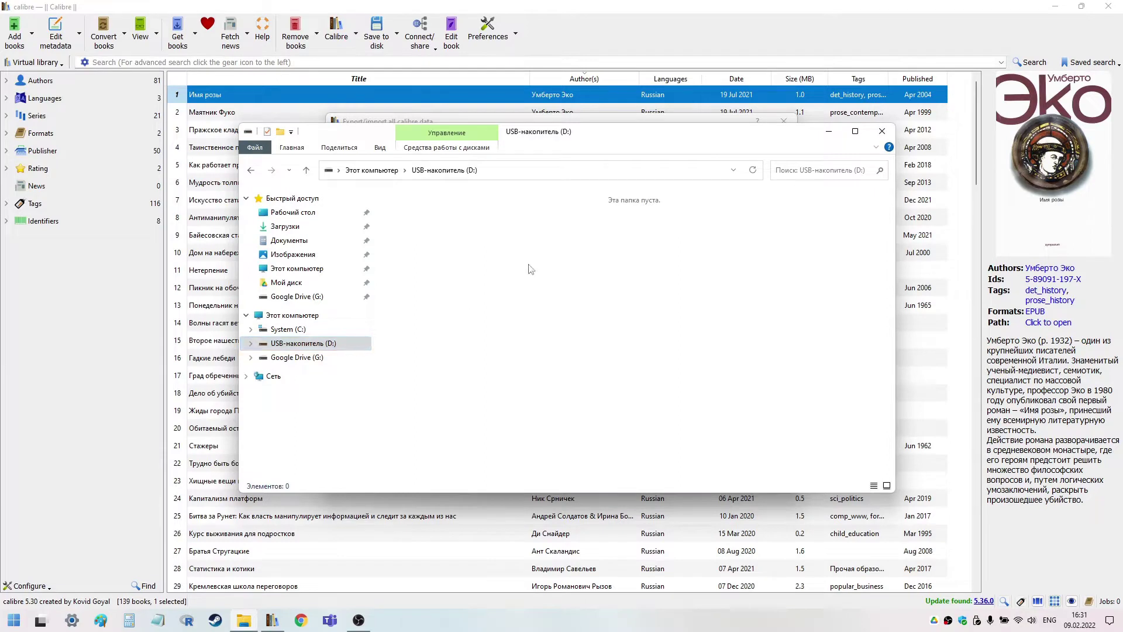
{"action": "right_click", "coordinate": [513, 311]}
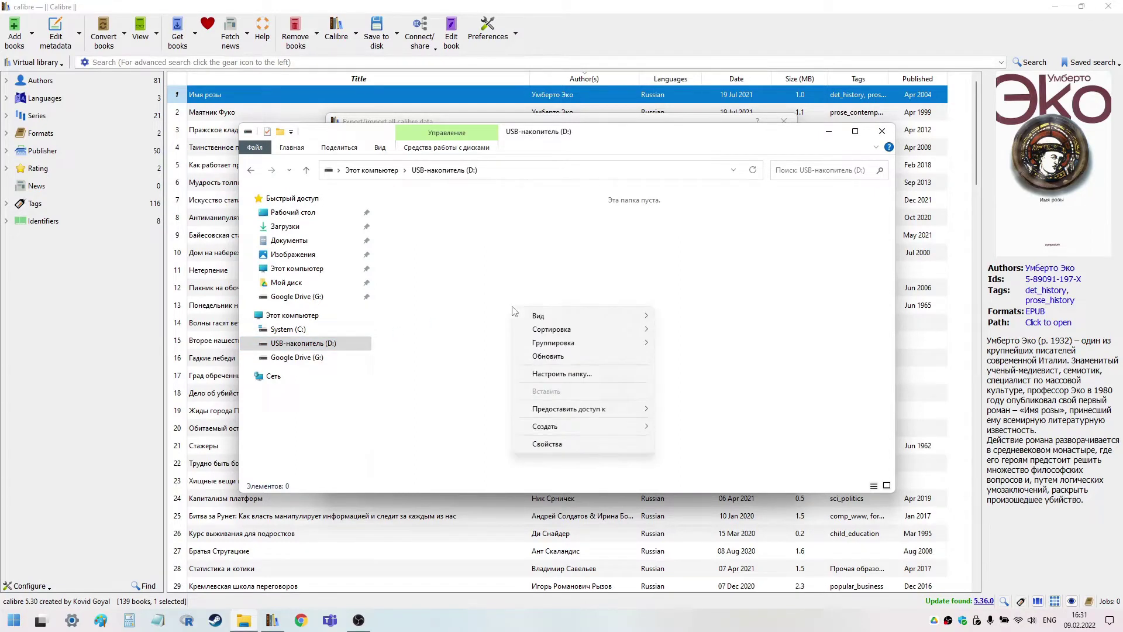
{"action": "mouse_move", "coordinate": [593, 425]}
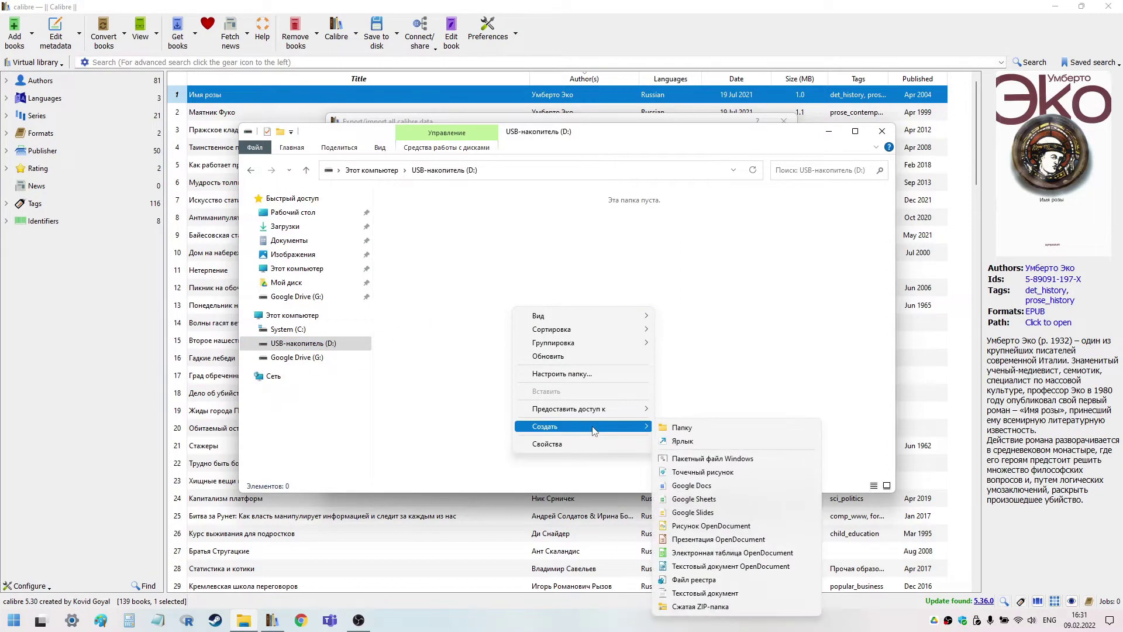
{"action": "left_click", "coordinate": [682, 428]}
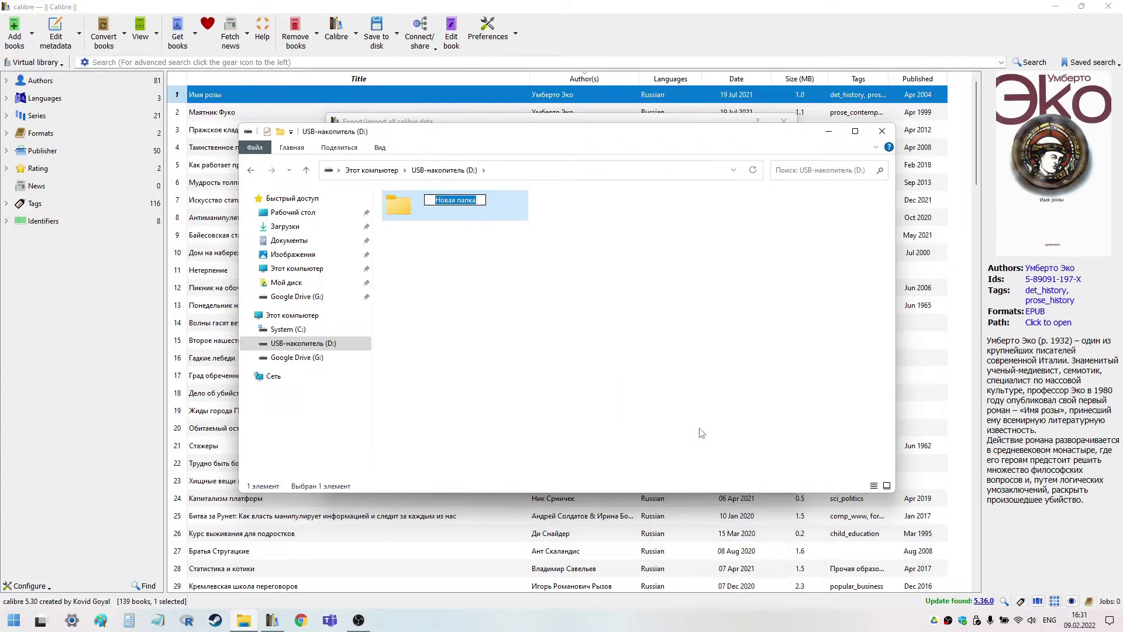
{"action": "key", "text": "alt+shift"}
{"action": "type", "text": "С"}
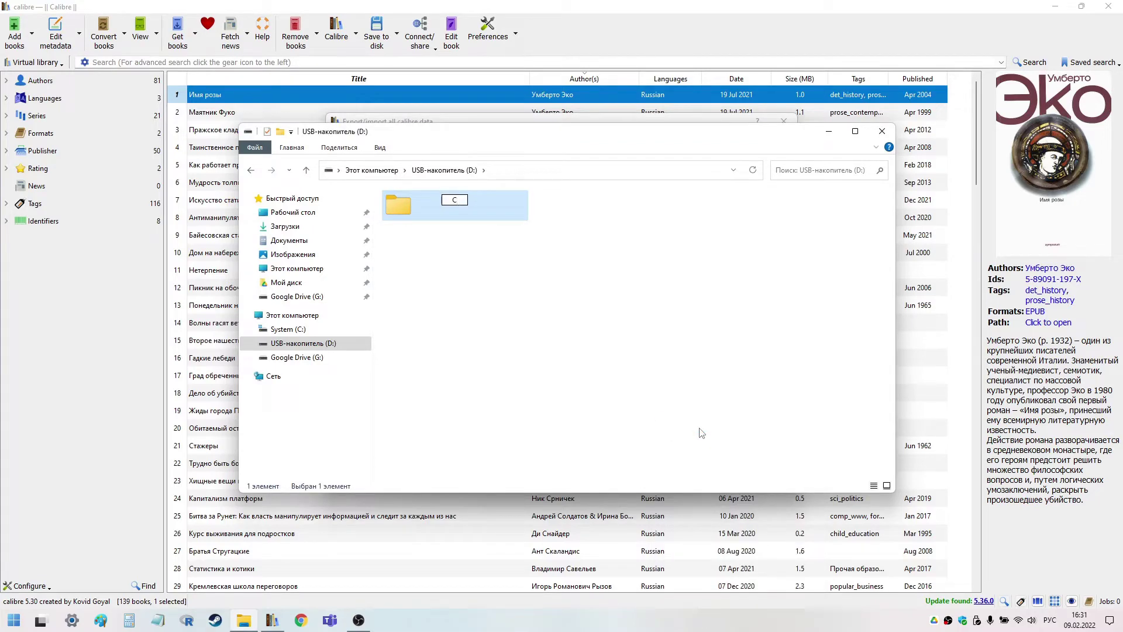
{"action": "key", "text": "BackSpace"}
{"action": "key", "text": "alt+shift"}
{"action": "type", "text": "Calibre_save"}
{"action": "key", "text": "Return"}
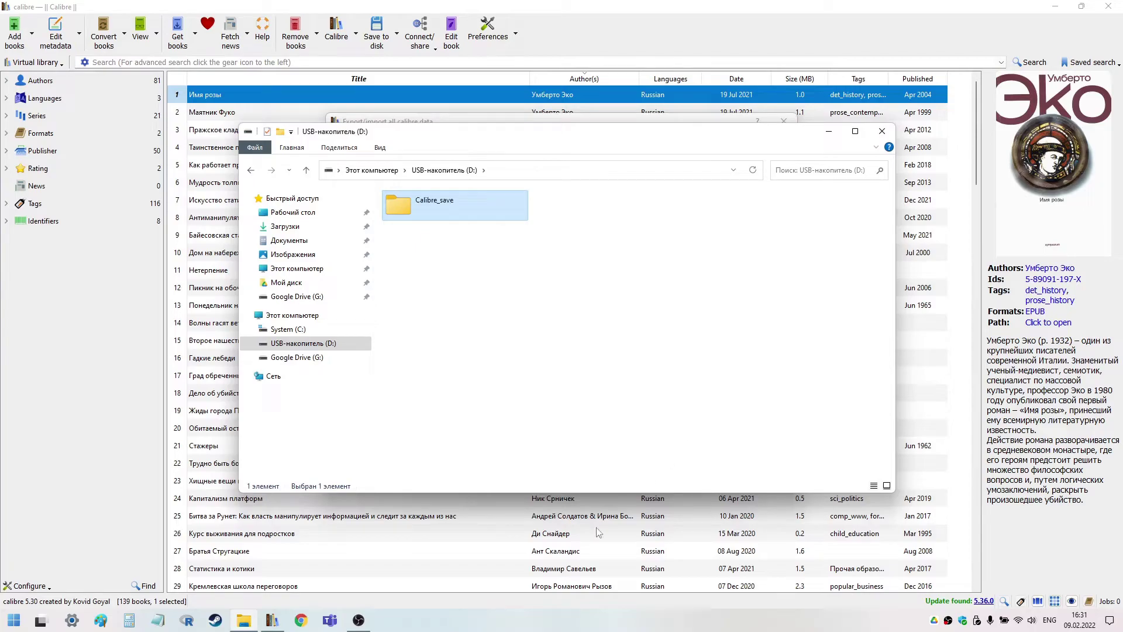
Step: Switch back to calibre and export the library into the Calibre_save folder on USB drive D:
{"action": "key", "text": "alt+Tab"}
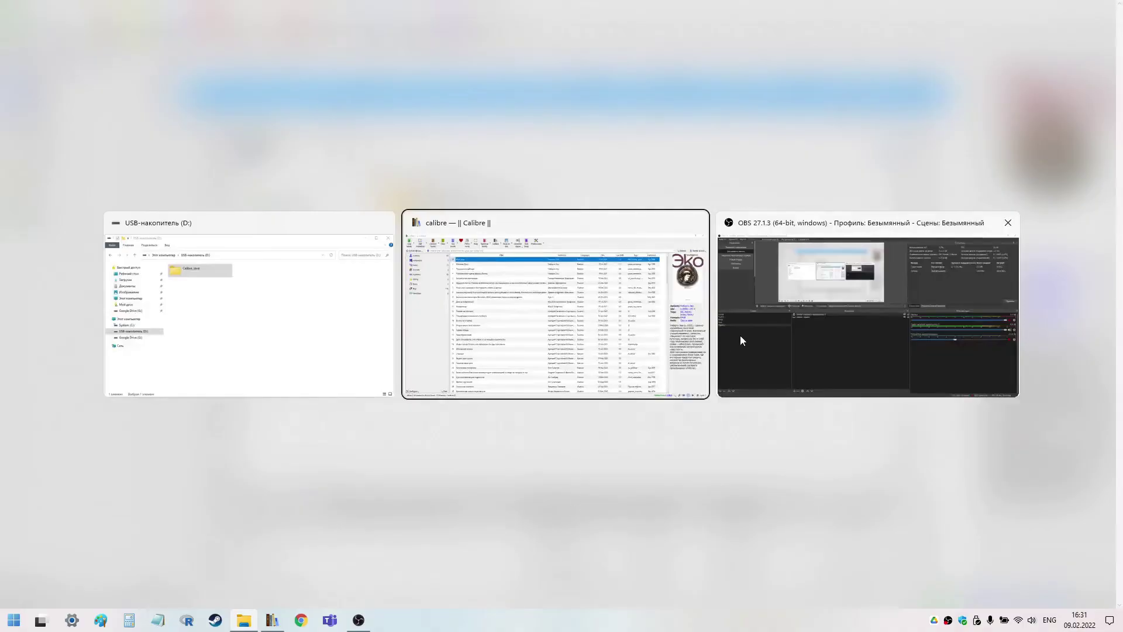
{"action": "left_click", "coordinate": [466, 318]}
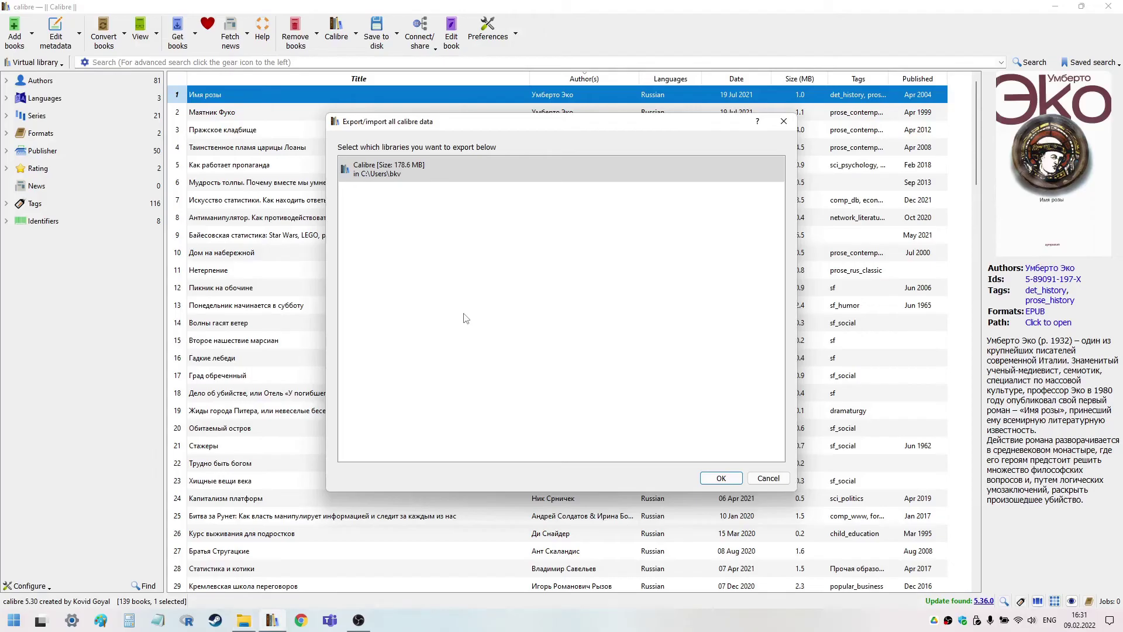
{"action": "left_click", "coordinate": [722, 480]}
{"action": "left_click", "coordinate": [490, 224]}
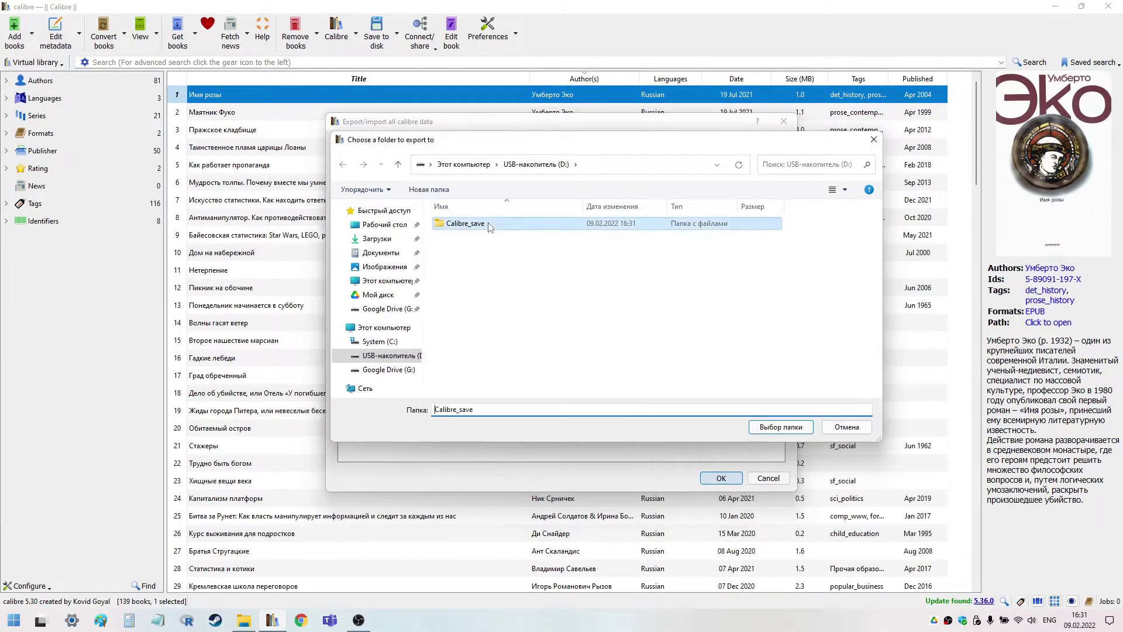
{"action": "left_click", "coordinate": [767, 427]}
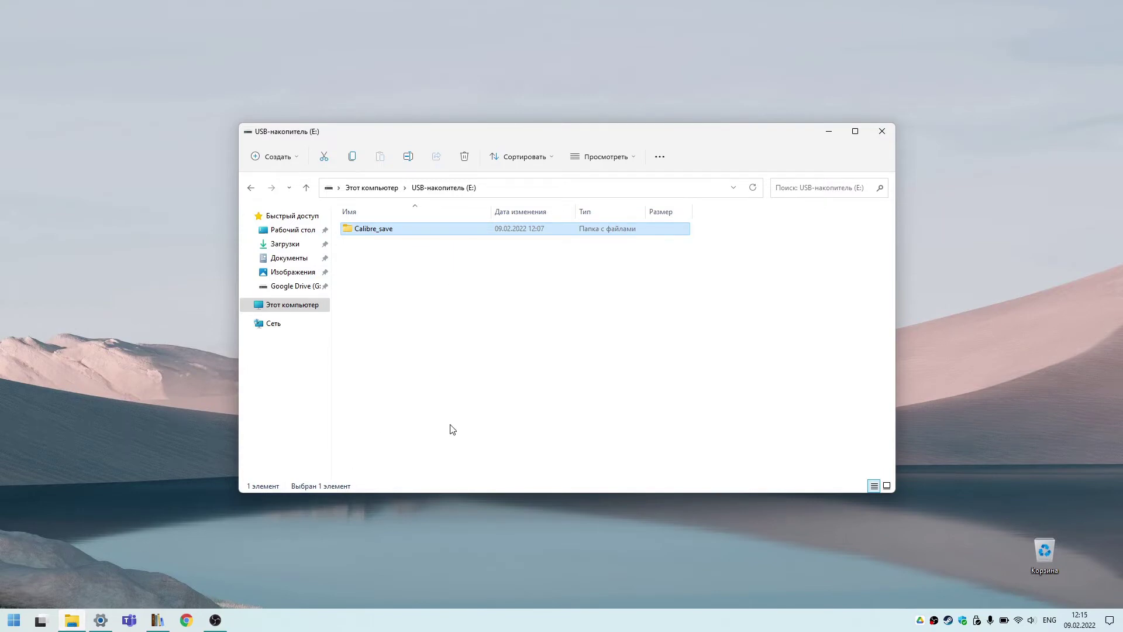
Step: Switch to calibre on the second computer and start an import of previously exported data
{"action": "left_click", "coordinate": [158, 619]}
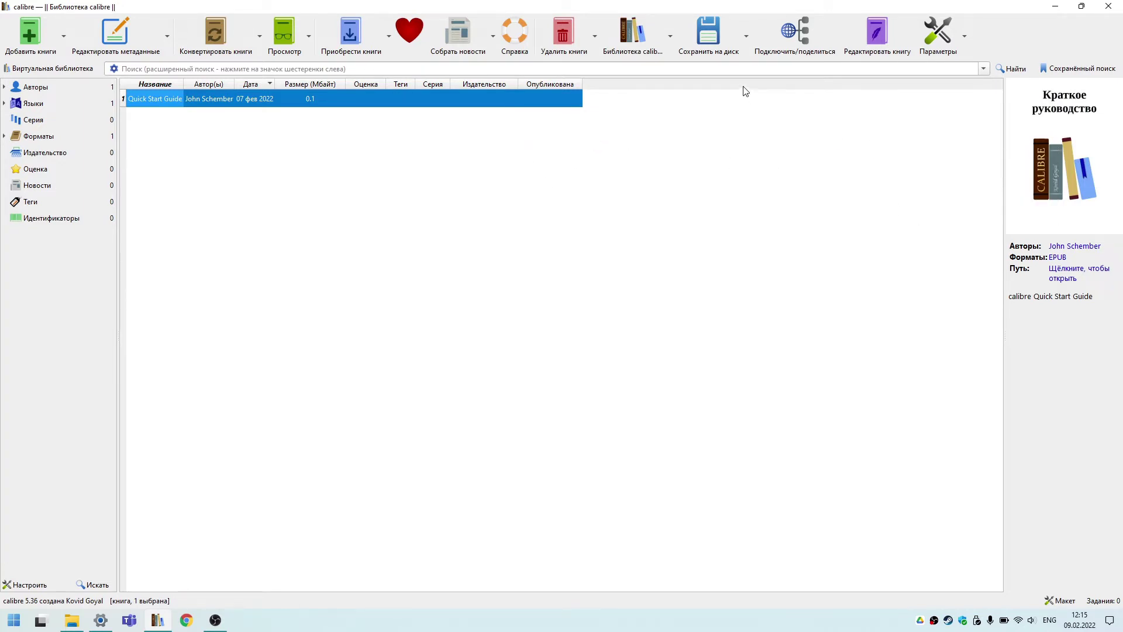
{"action": "left_click", "coordinate": [670, 52]}
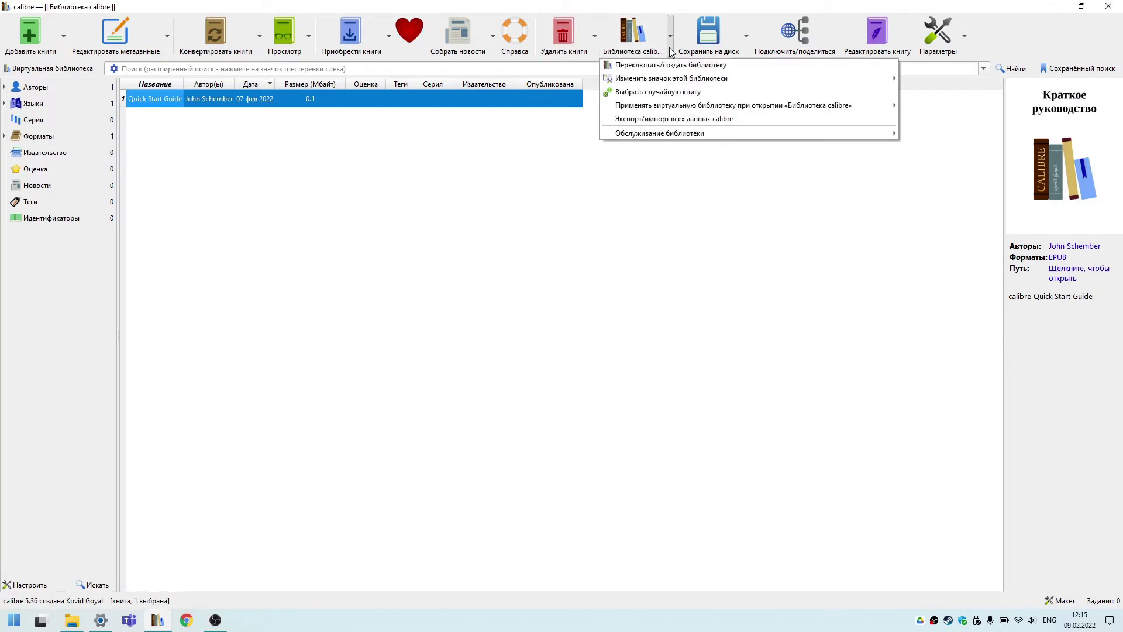
{"action": "left_click", "coordinate": [669, 119]}
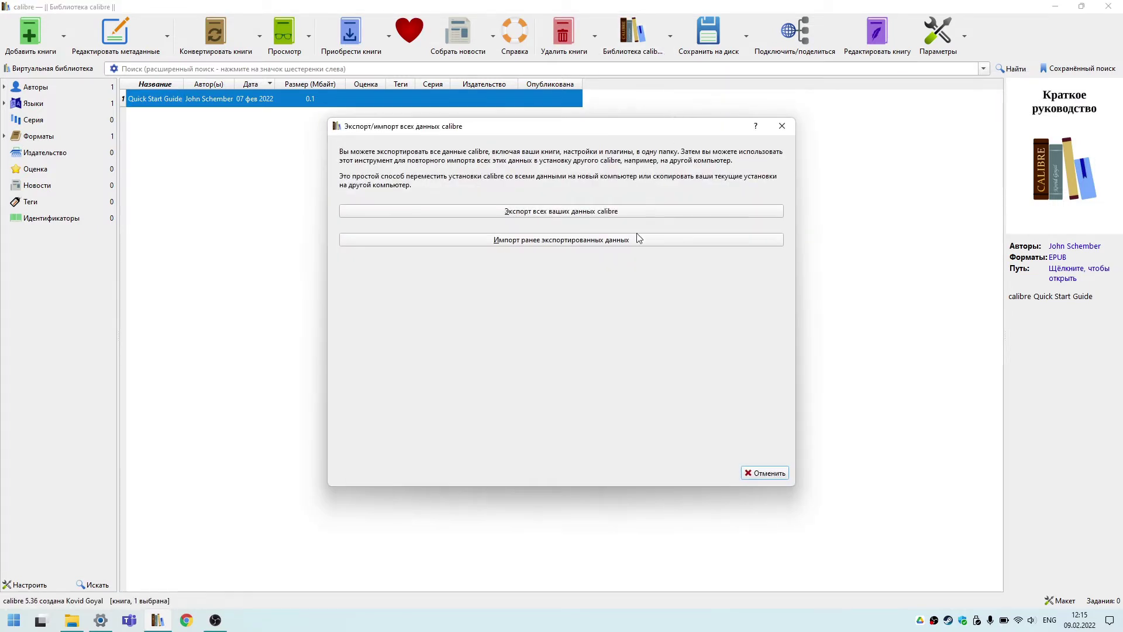
{"action": "left_click", "coordinate": [633, 239]}
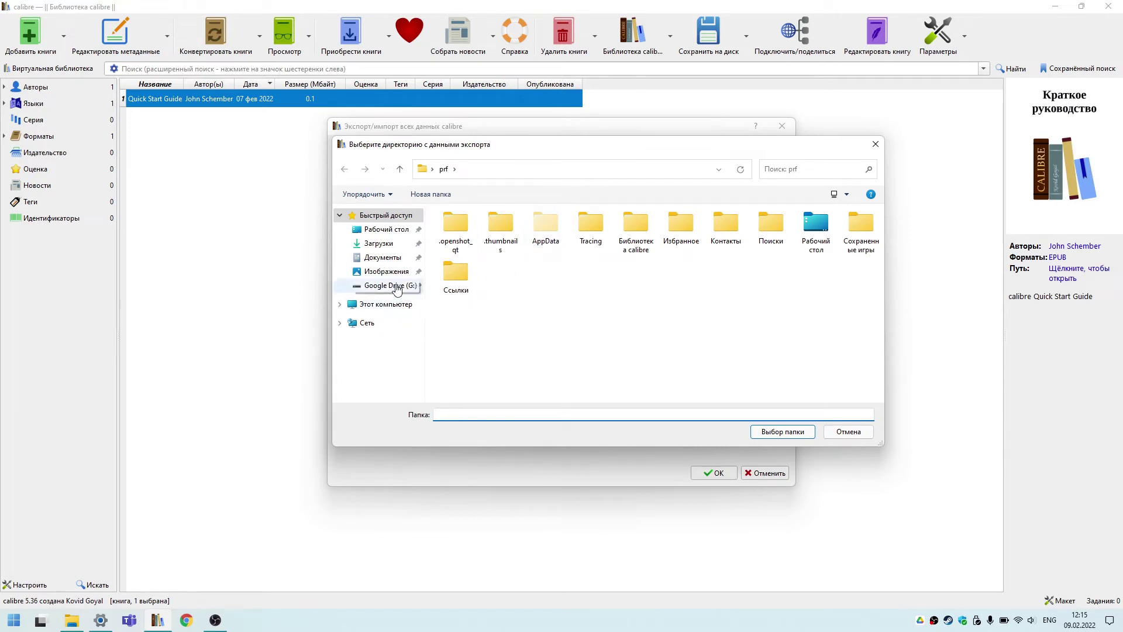
Step: Choose the Calibre_save folder on USB drive E: as the import source and accept importing its data
{"action": "left_click", "coordinate": [391, 305]}
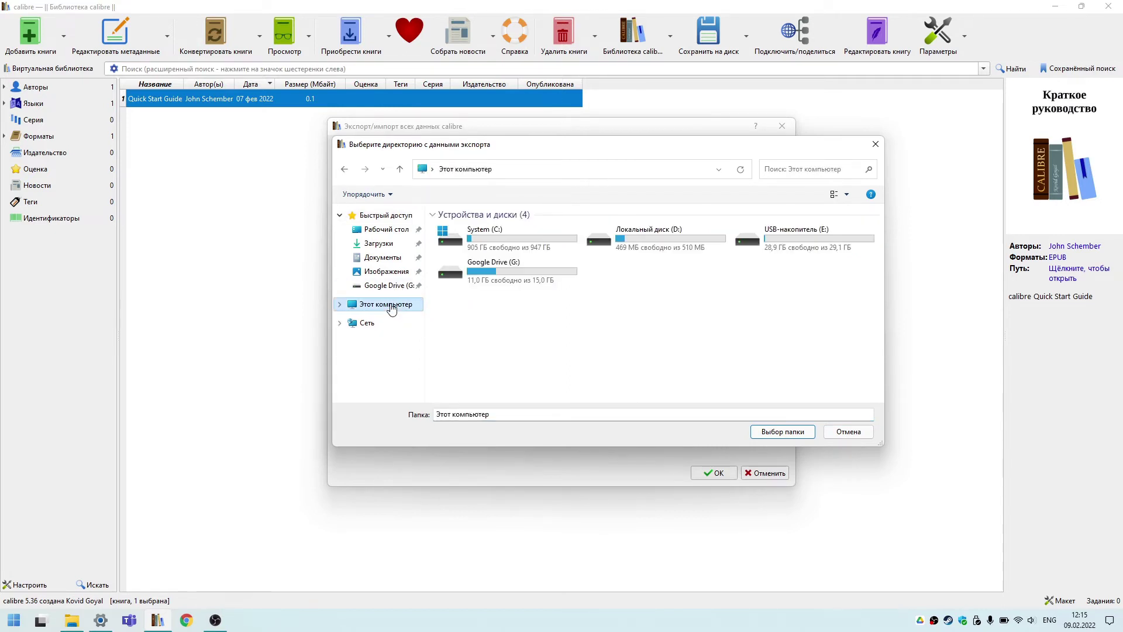
{"action": "double_click", "coordinate": [794, 234]}
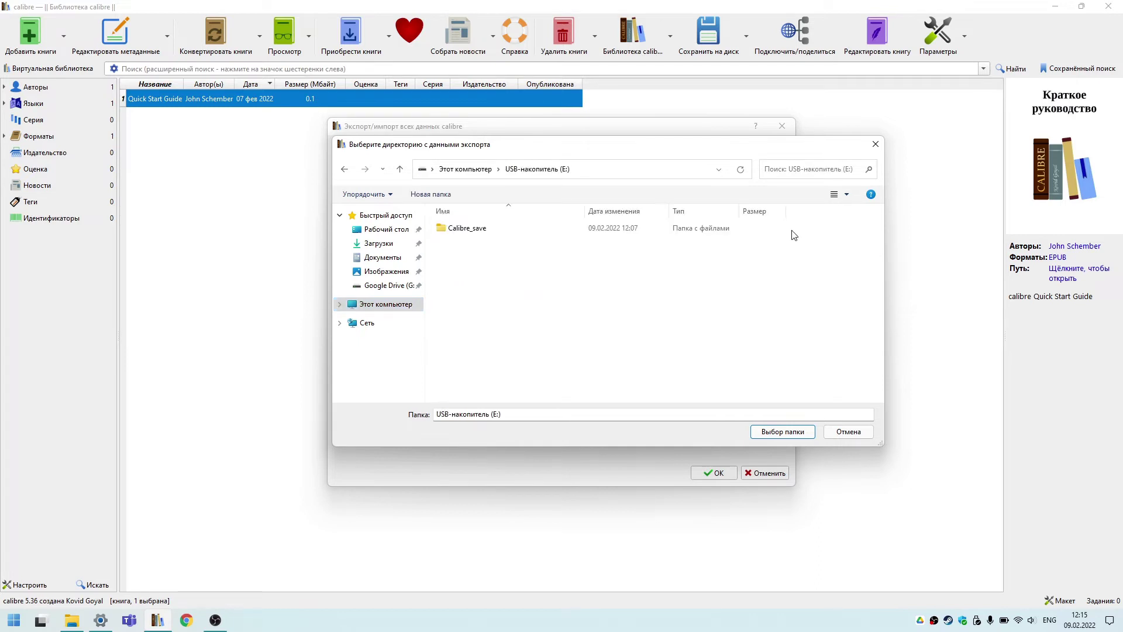
{"action": "left_click", "coordinate": [531, 233]}
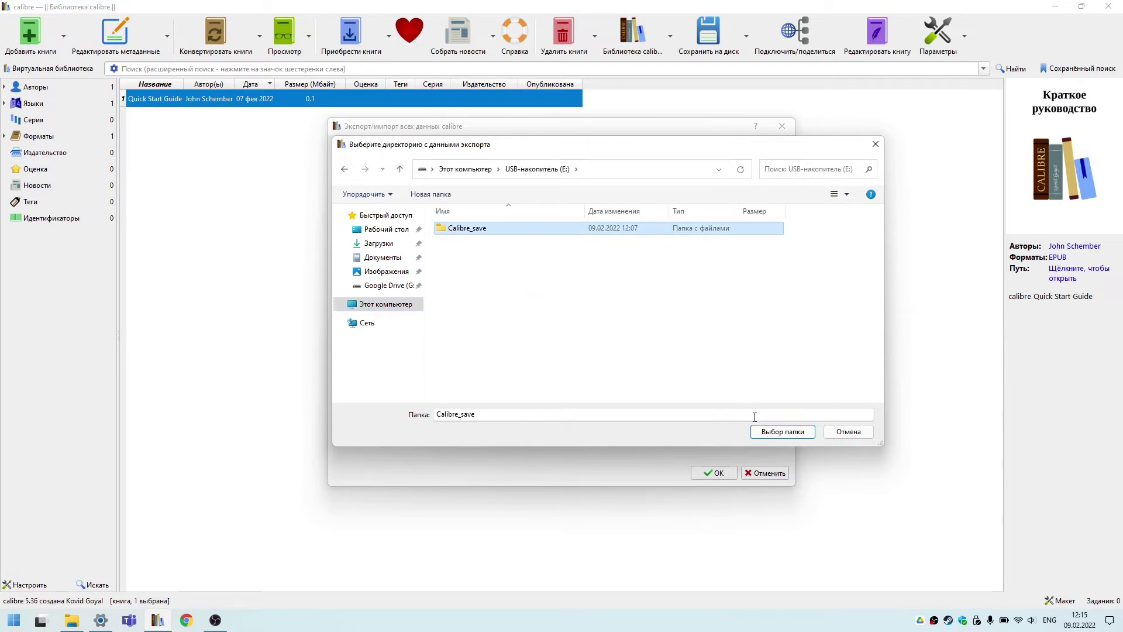
{"action": "left_click", "coordinate": [766, 431]}
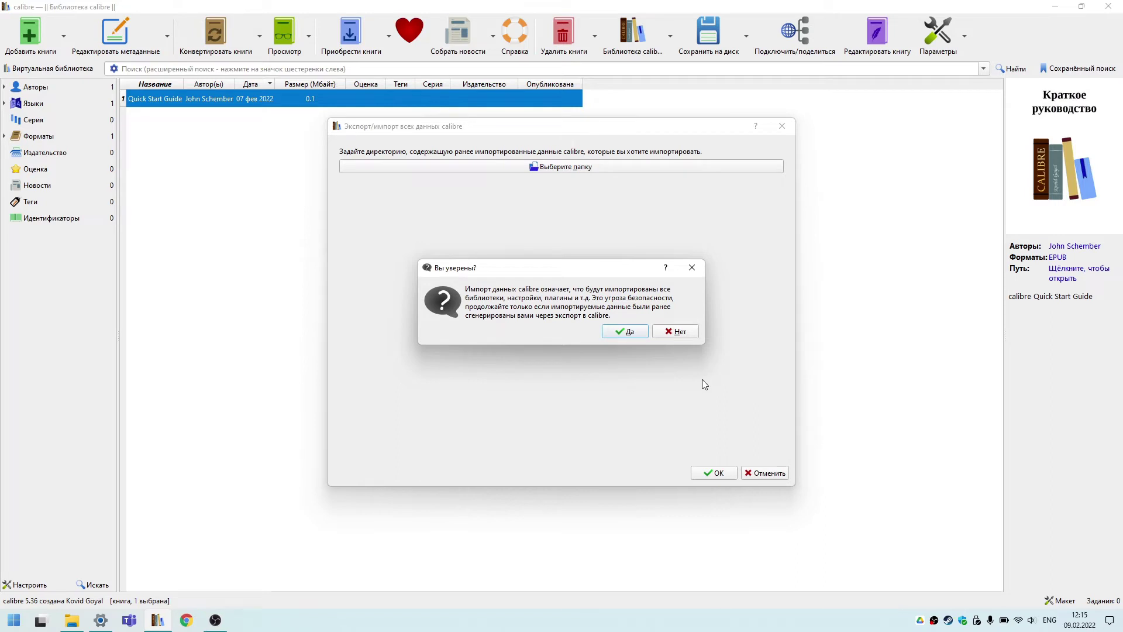
{"action": "left_click", "coordinate": [629, 334]}
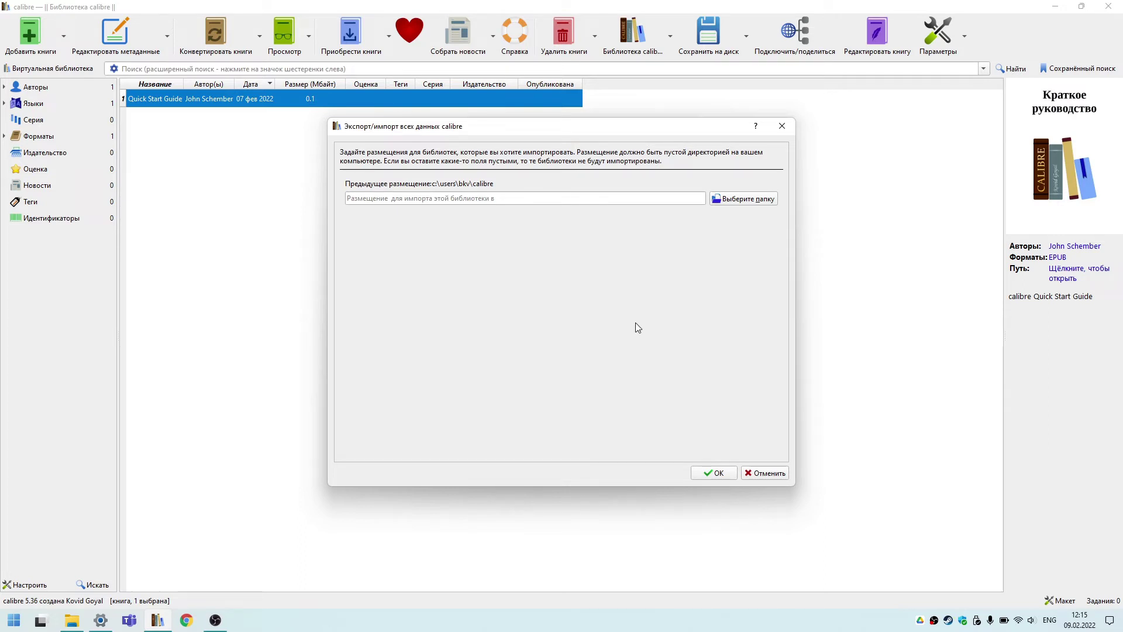
{"action": "left_click", "coordinate": [754, 203]}
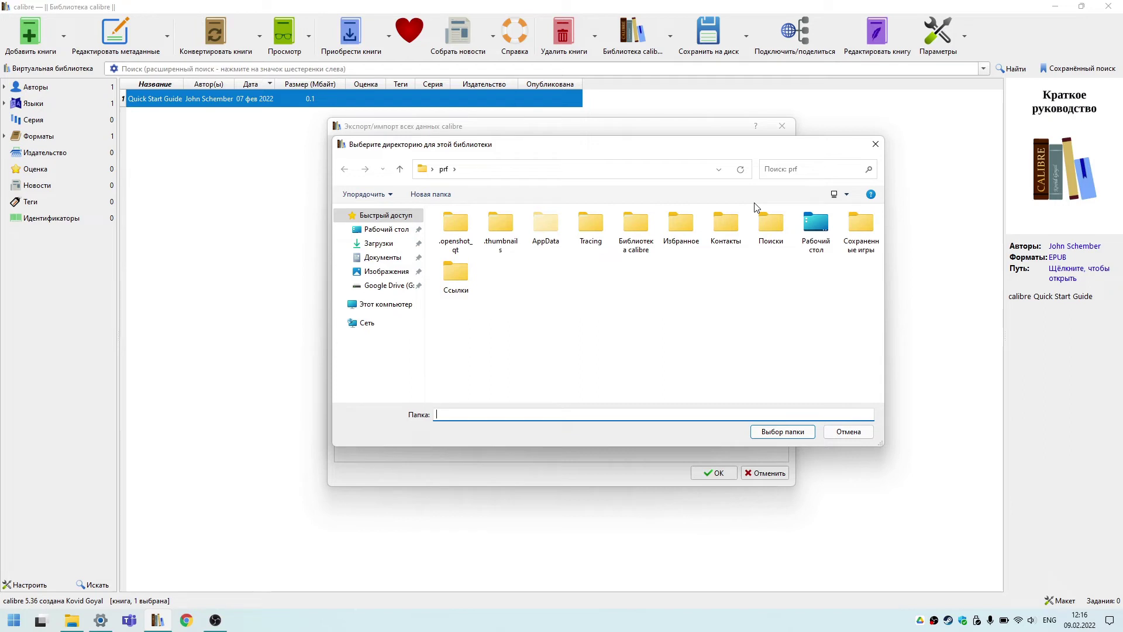
{"action": "double_click", "coordinate": [637, 238]}
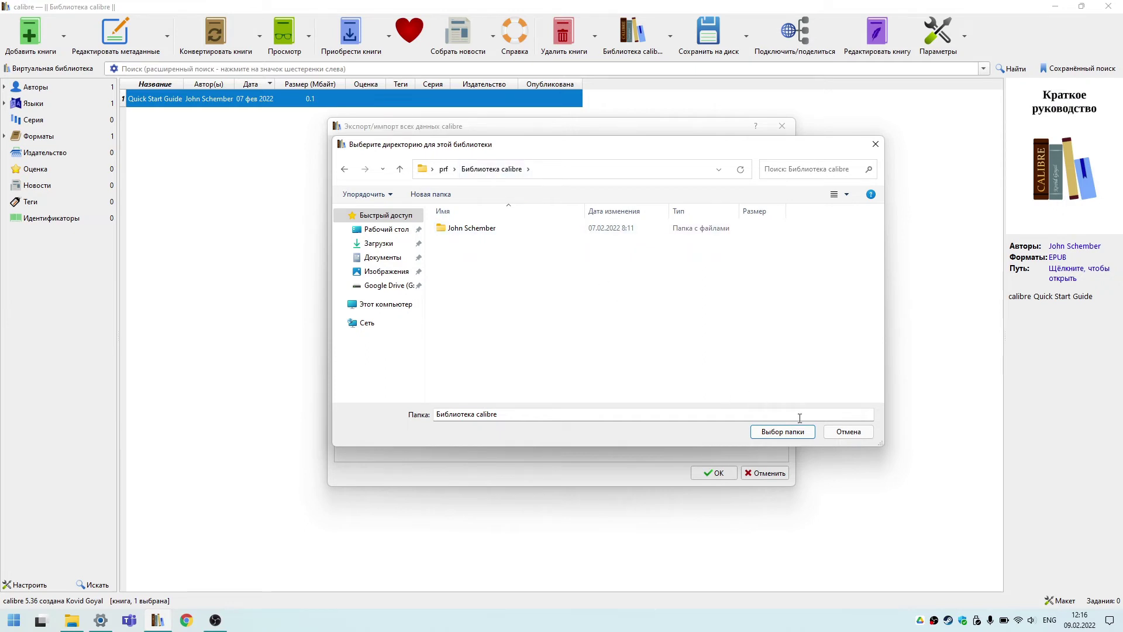
{"action": "left_click", "coordinate": [849, 433]}
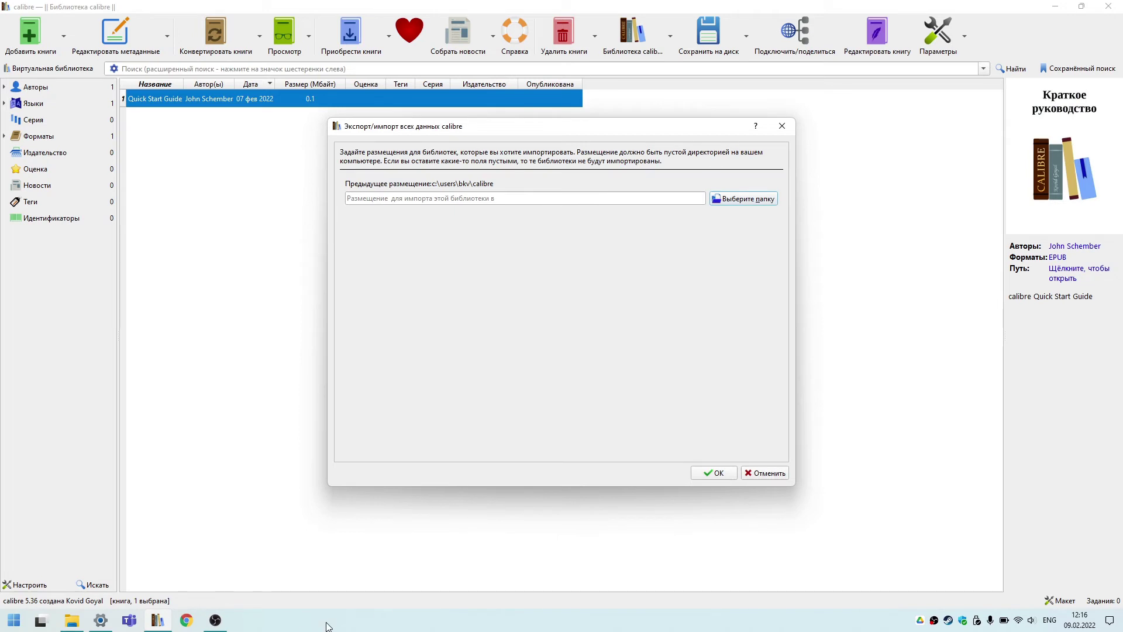
Step: Switch to File Explorer and open the prf user folder inside Пользователи on the System (C:) drive
{"action": "left_click", "coordinate": [70, 561]}
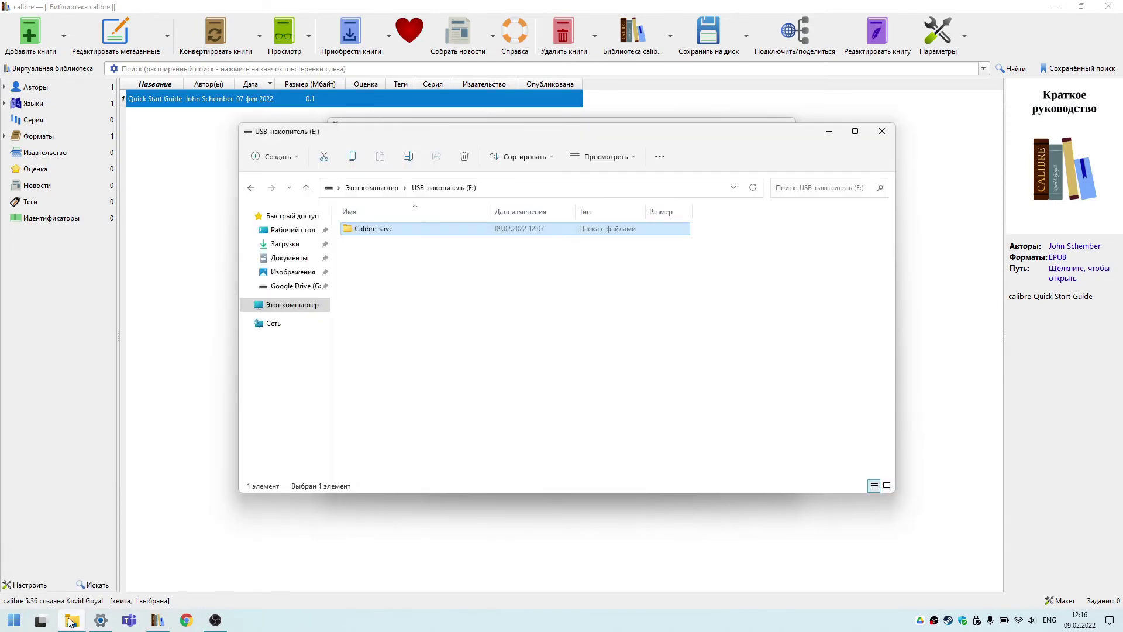
{"action": "left_click", "coordinate": [300, 306]}
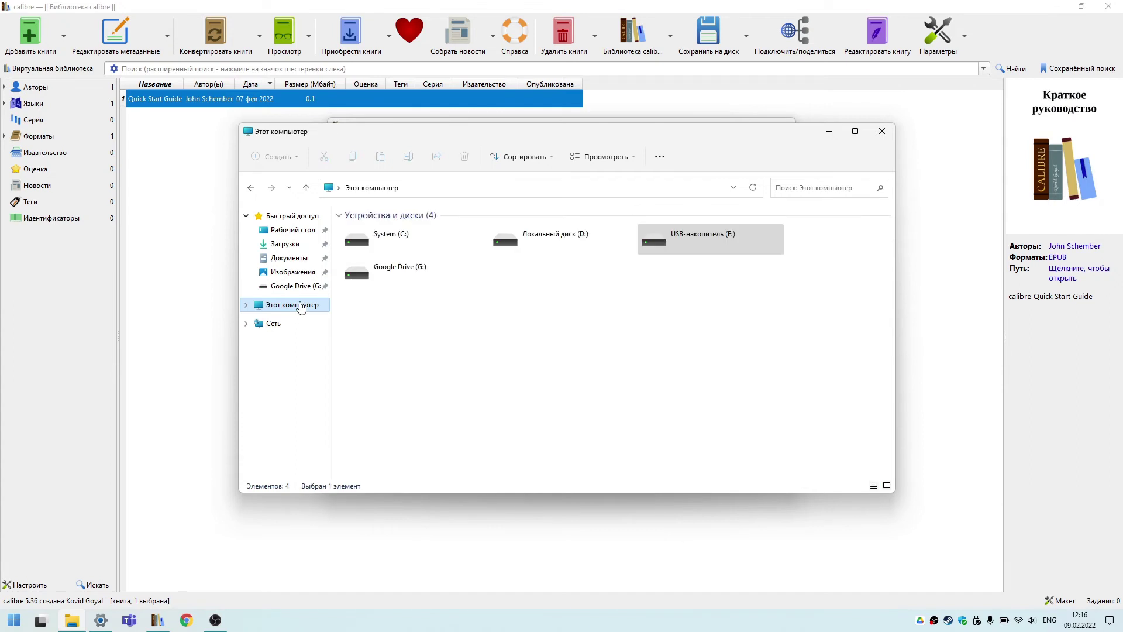
{"action": "left_click", "coordinate": [438, 232]}
{"action": "double_click", "coordinate": [438, 232]}
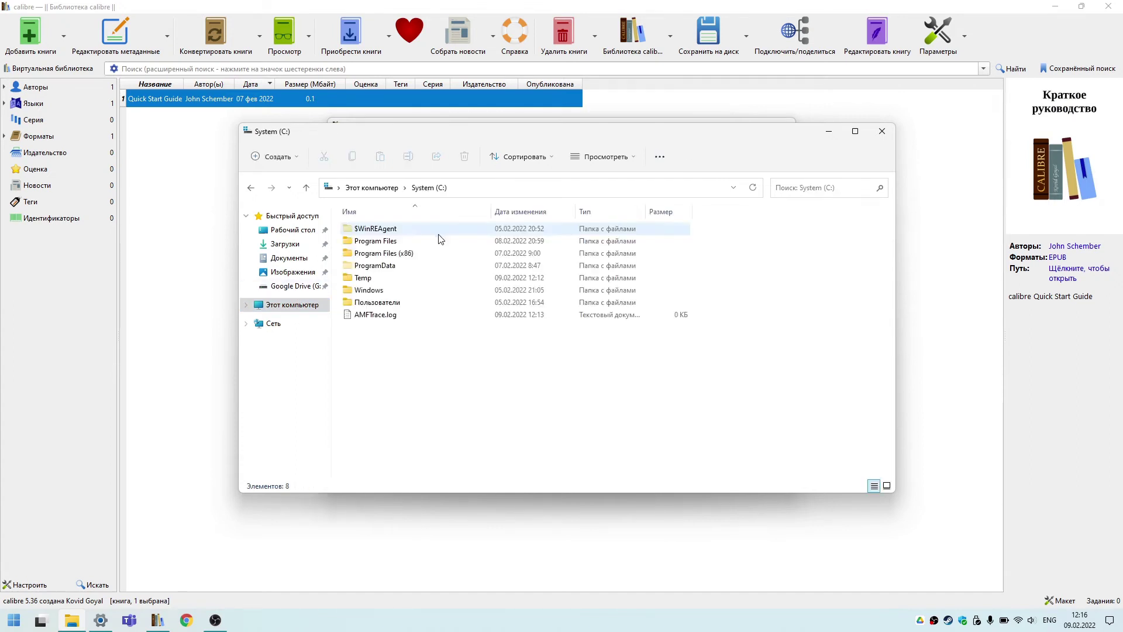
{"action": "double_click", "coordinate": [387, 303]}
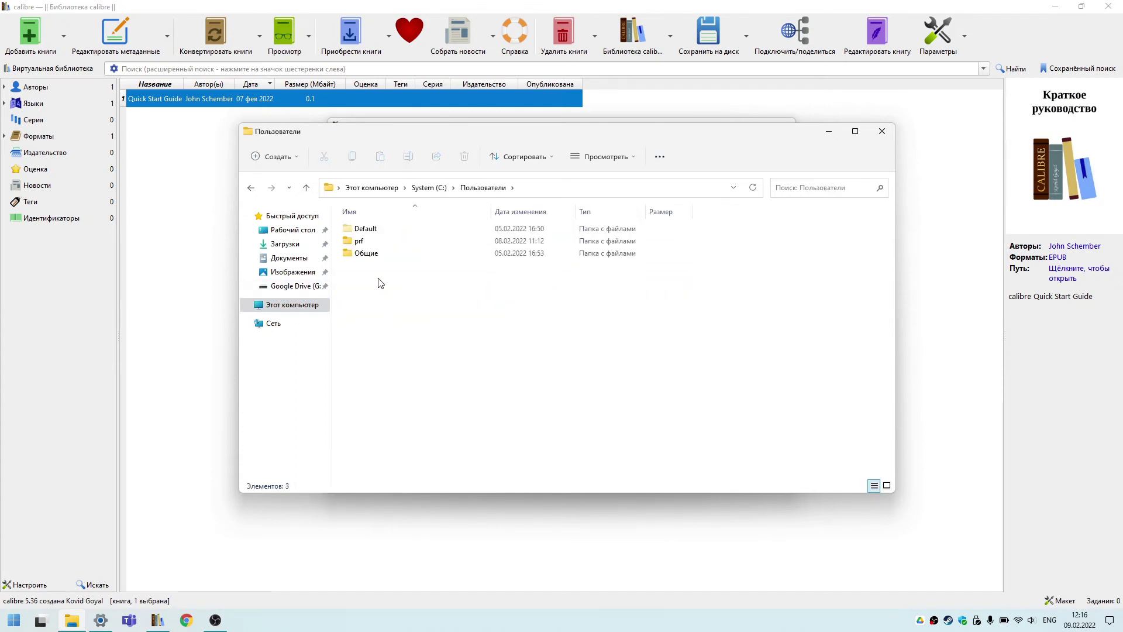
{"action": "double_click", "coordinate": [363, 242]}
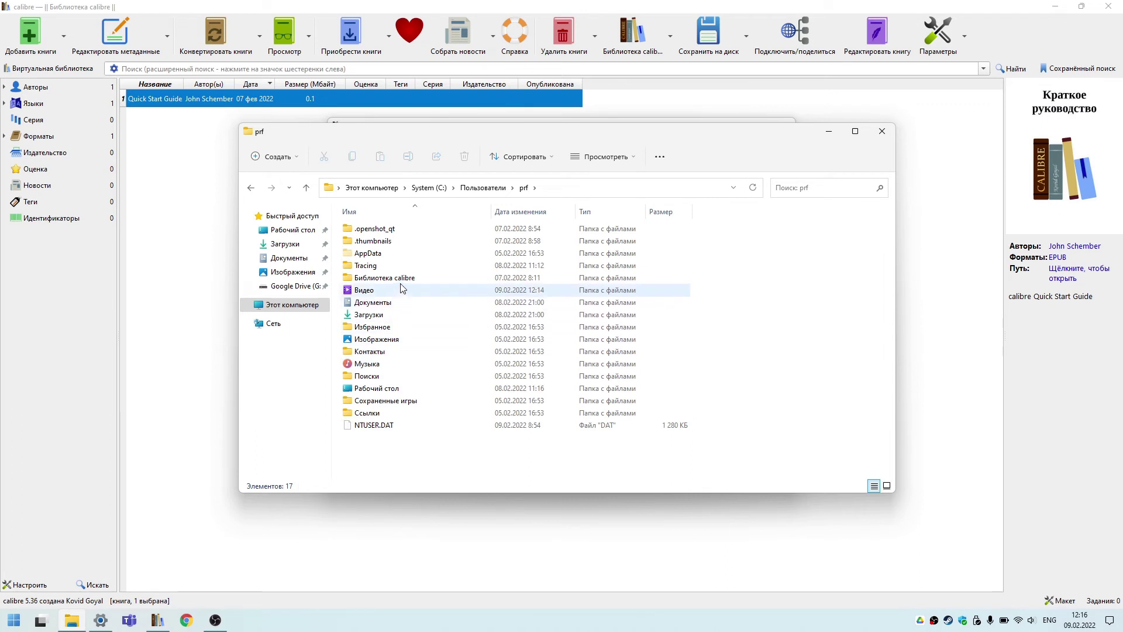
Step: Create a folder named Calibre_save in the prf user folder and close File Explorer
{"action": "right_click", "coordinate": [387, 441]}
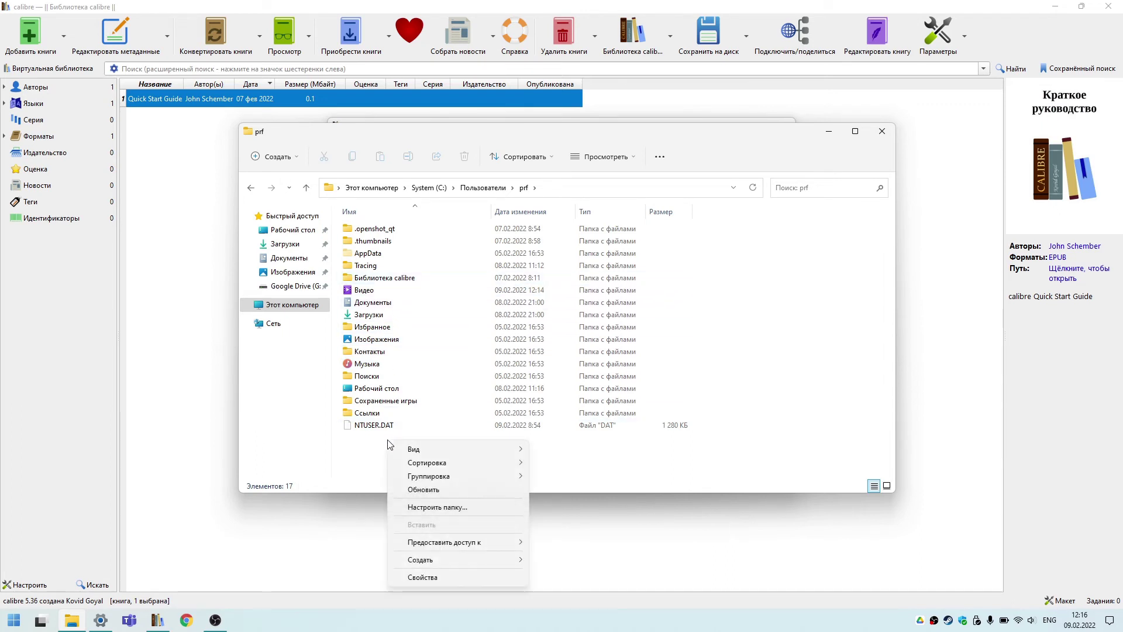
{"action": "mouse_move", "coordinate": [465, 558]}
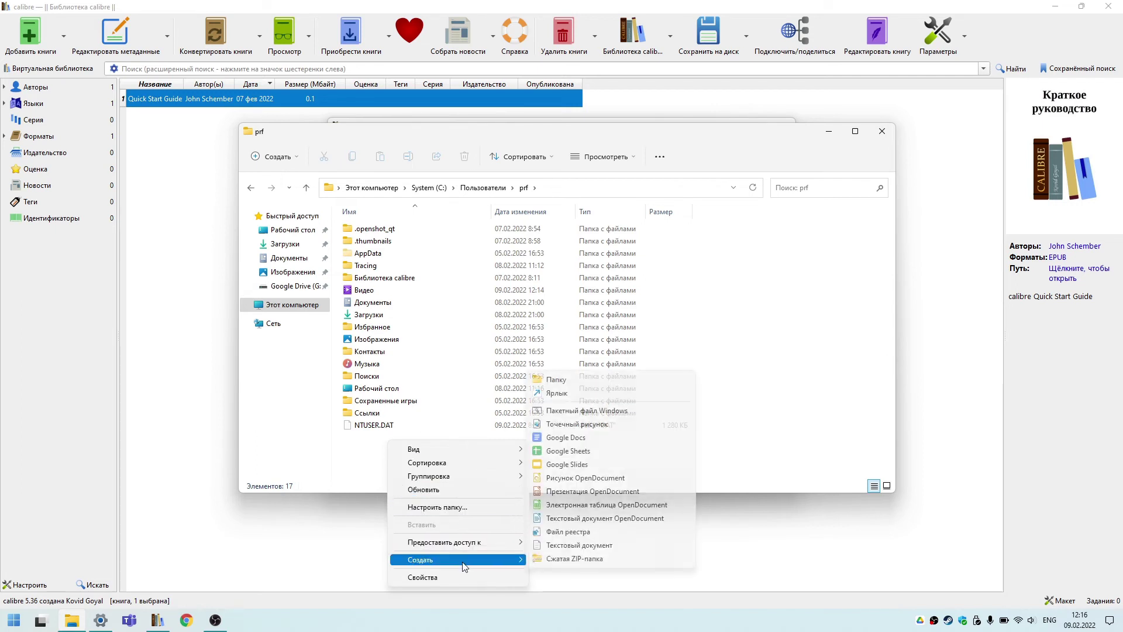
{"action": "left_click", "coordinate": [617, 382]}
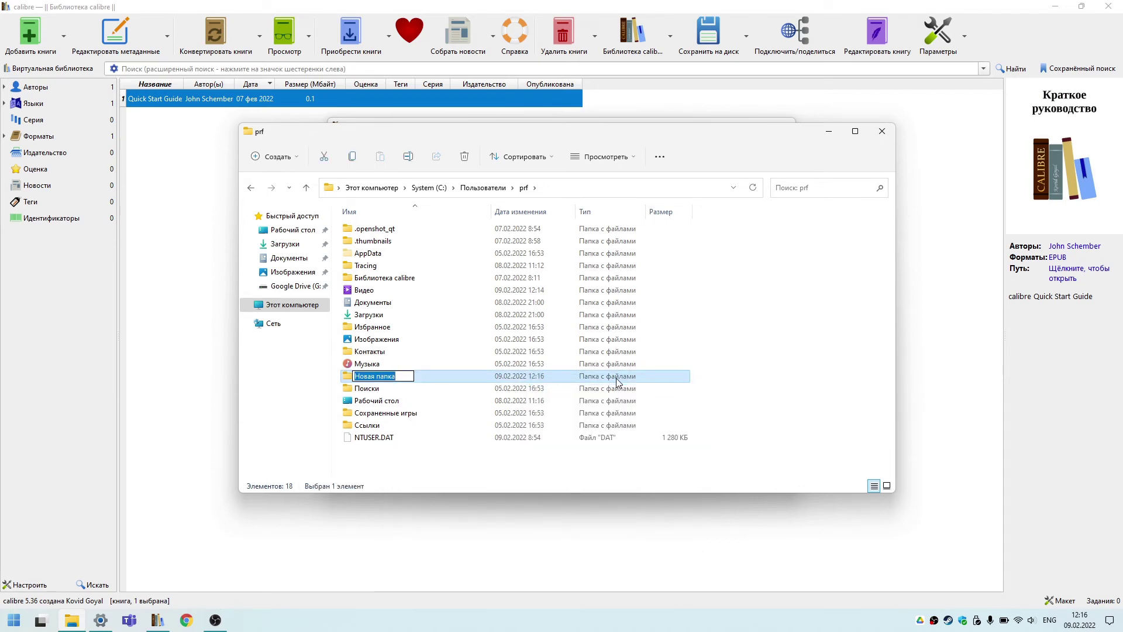
{"action": "key", "text": "alt+shift"}
{"action": "type", "text": "С"}
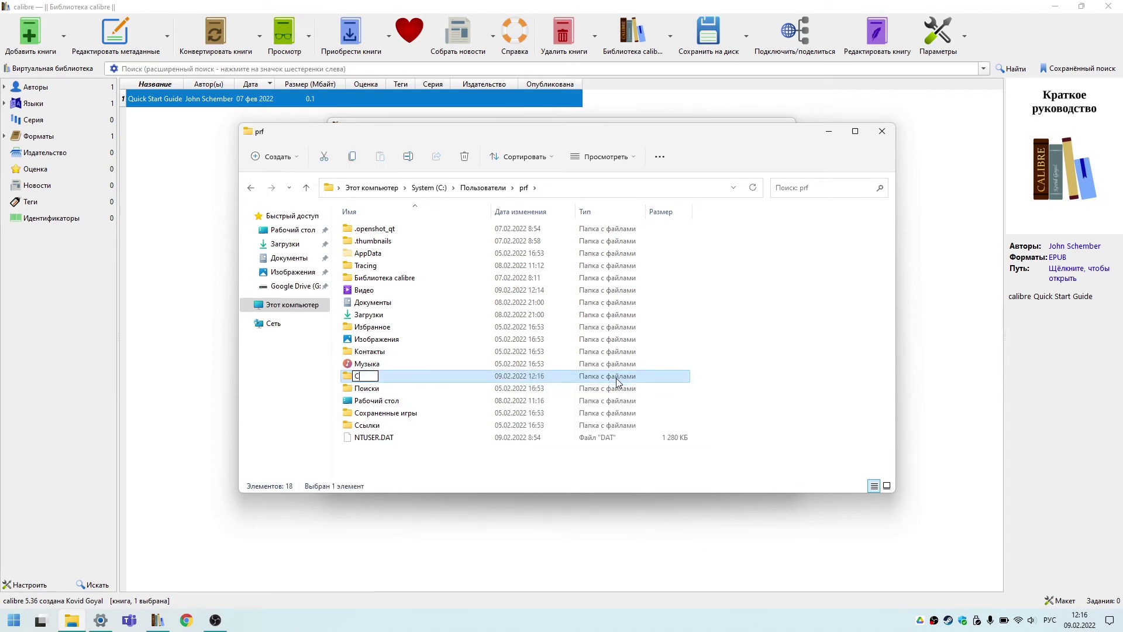
{"action": "type", "text": "фжщ"}
{"action": "key", "text": "BackSpace"}
{"action": "key", "text": "BackSpace"}
{"action": "key", "text": "BackSpace"}
{"action": "key", "text": "BackSpace"}
{"action": "key", "text": "alt+shift"}
{"action": "type", "text": "Calibre_save"}
{"action": "key", "text": "Return"}
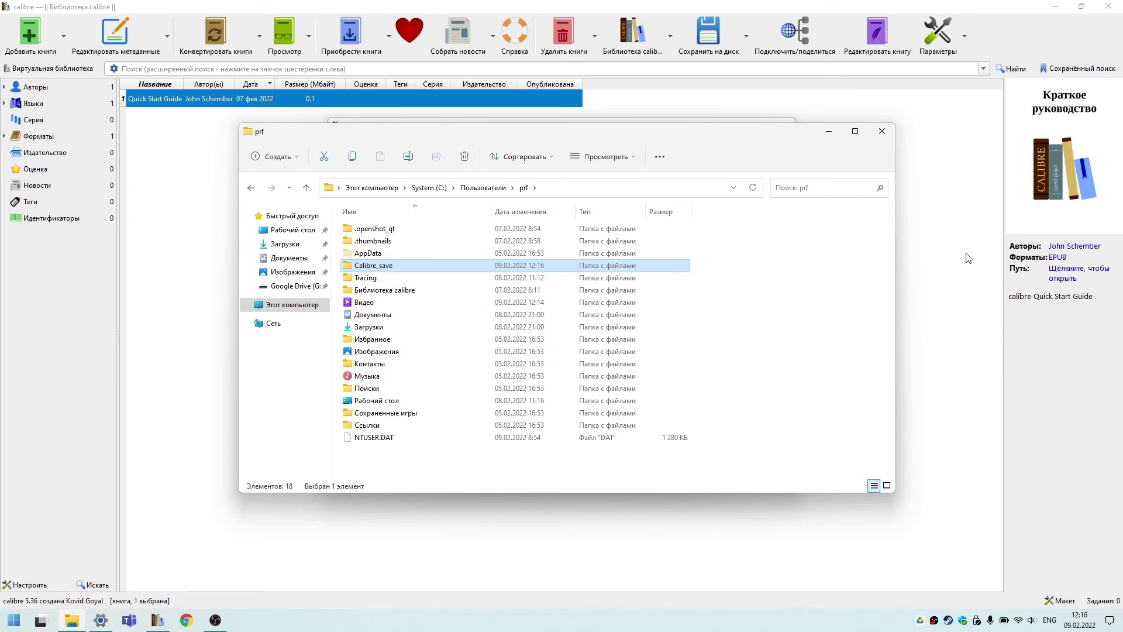
{"action": "left_click", "coordinate": [882, 131]}
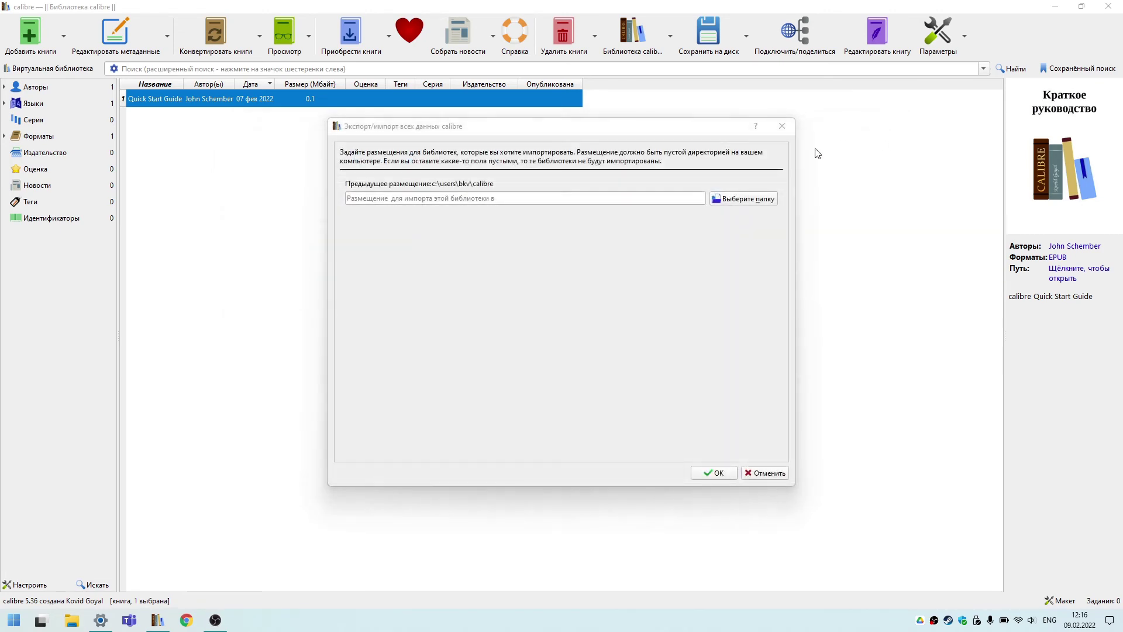
Step: In calibre's import dialog, set the library's new location to C:\Users\prf\Calibre_save and start the import
{"action": "left_click", "coordinate": [743, 198]}
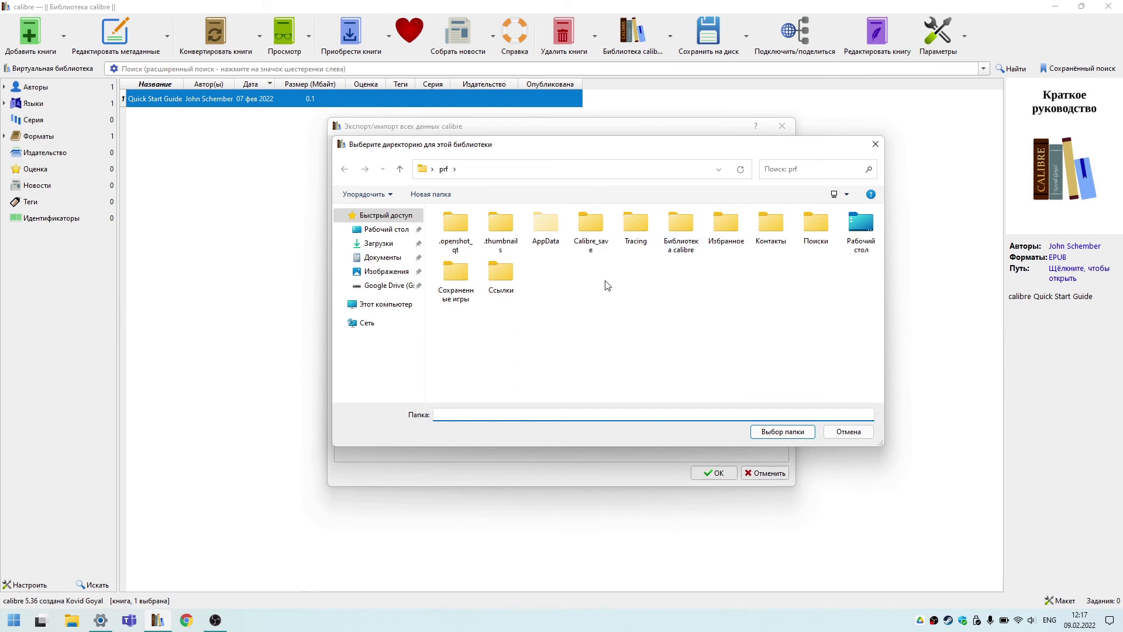
{"action": "double_click", "coordinate": [593, 239]}
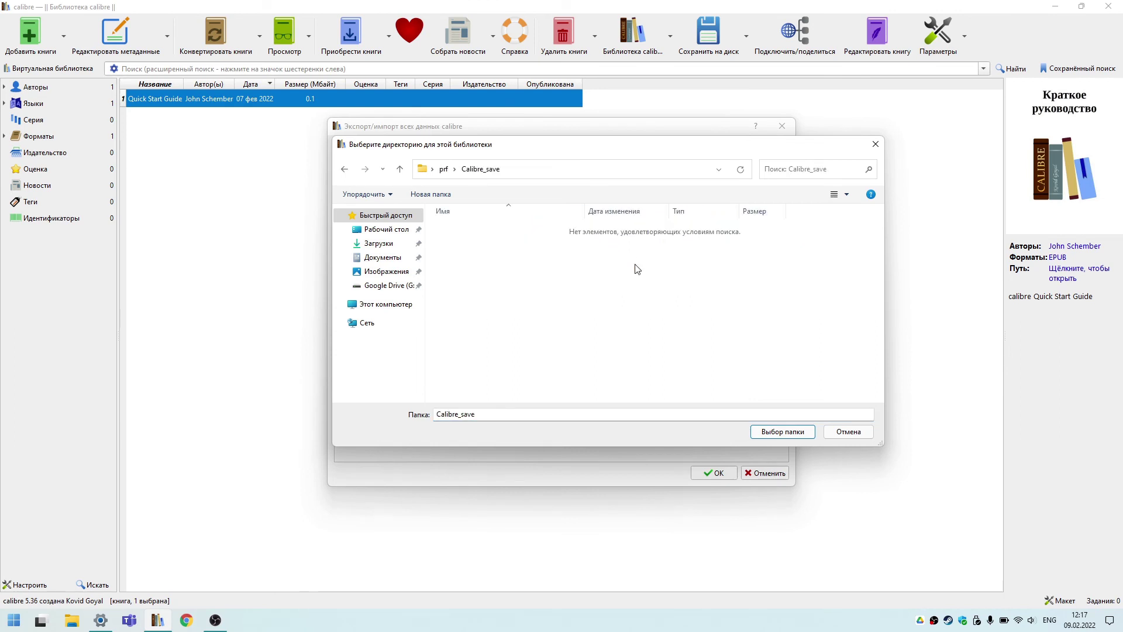
{"action": "left_click", "coordinate": [764, 432]}
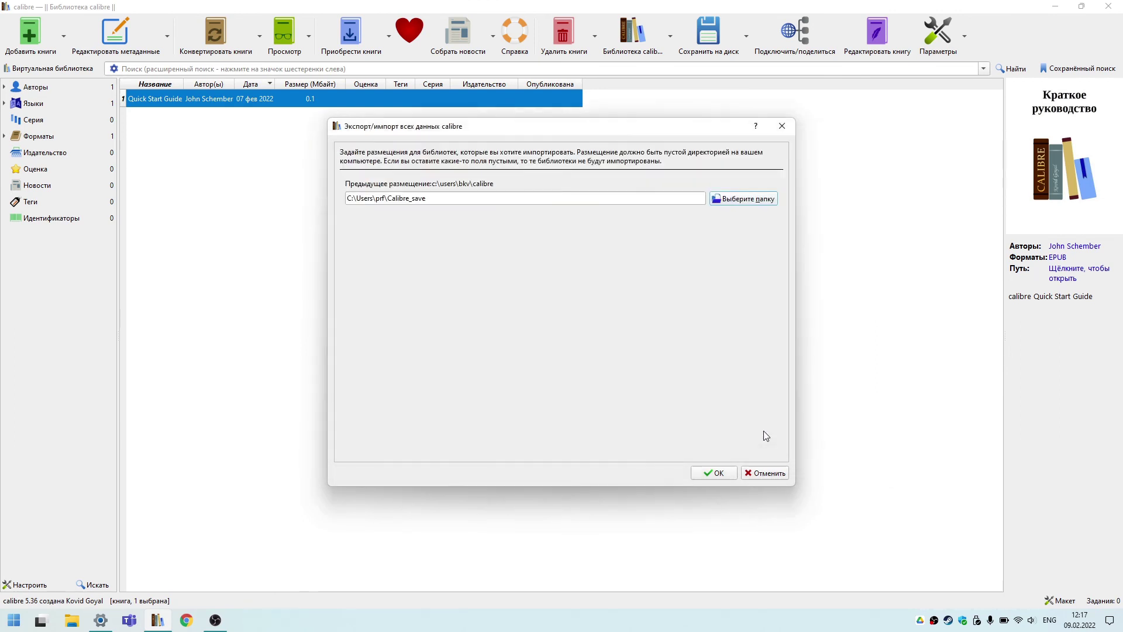
{"action": "left_click", "coordinate": [711, 472]}
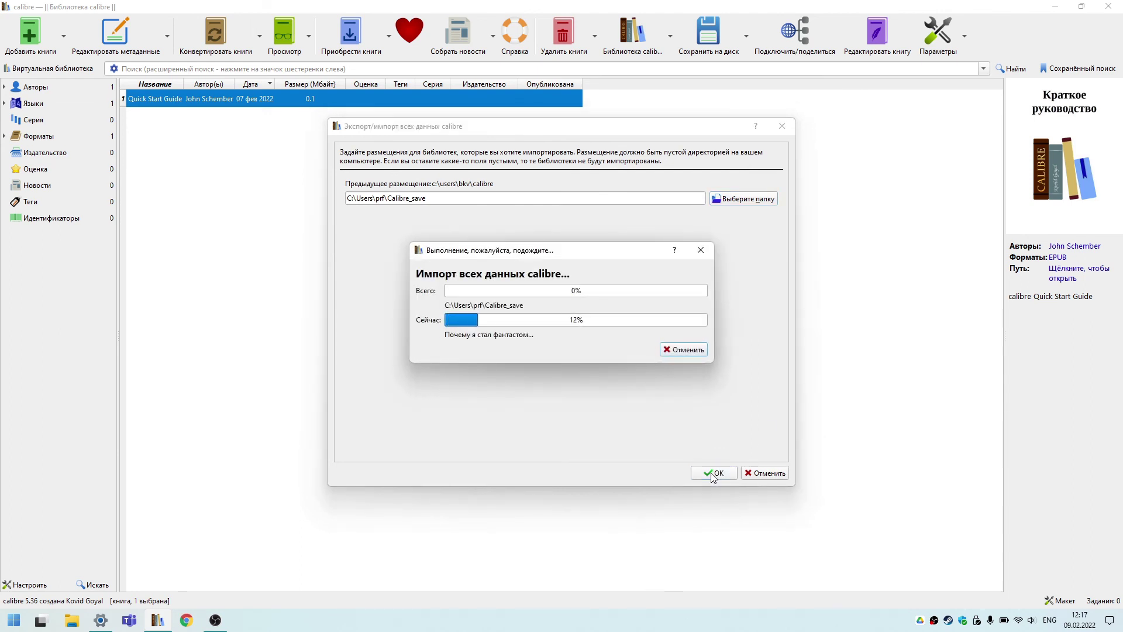